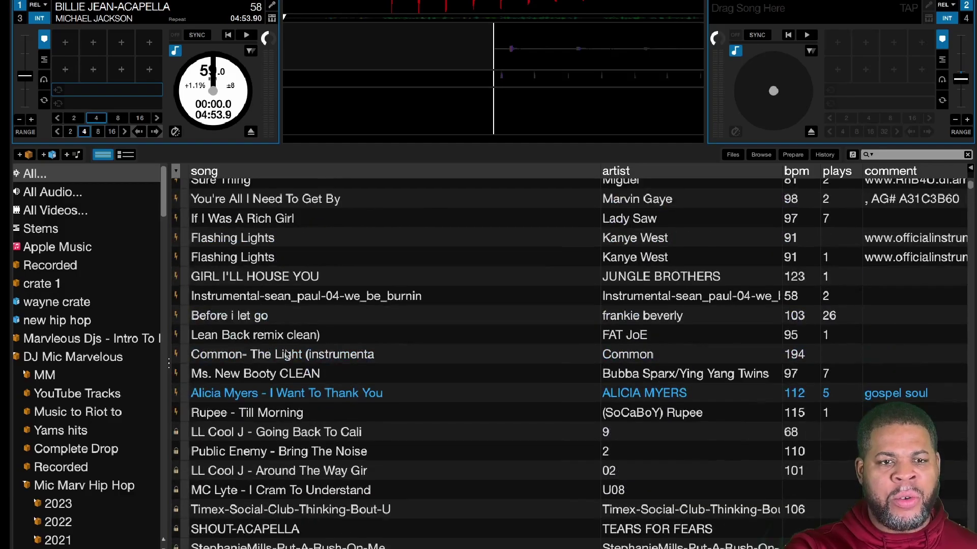
Load SHOUT-ACAPELLA, StephanieMills-Put-A-Rush-On-Me and Status-Five-Aint-Really-Down one after another onto deck 1 to test the locked tracks
scroll(309, 407, down, 1)
click(312, 427)
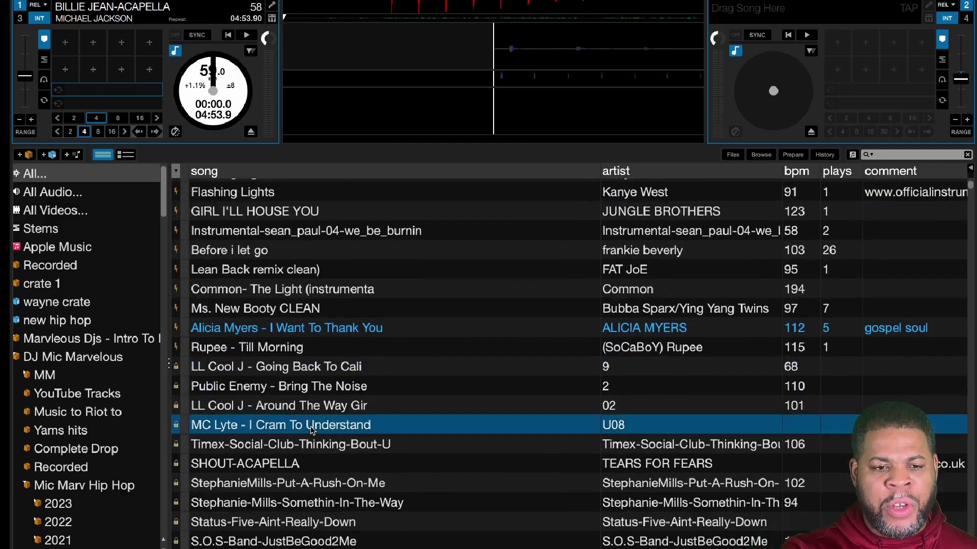
key(Down)
key(Down)
key(ctrl+Left)
key(Down)
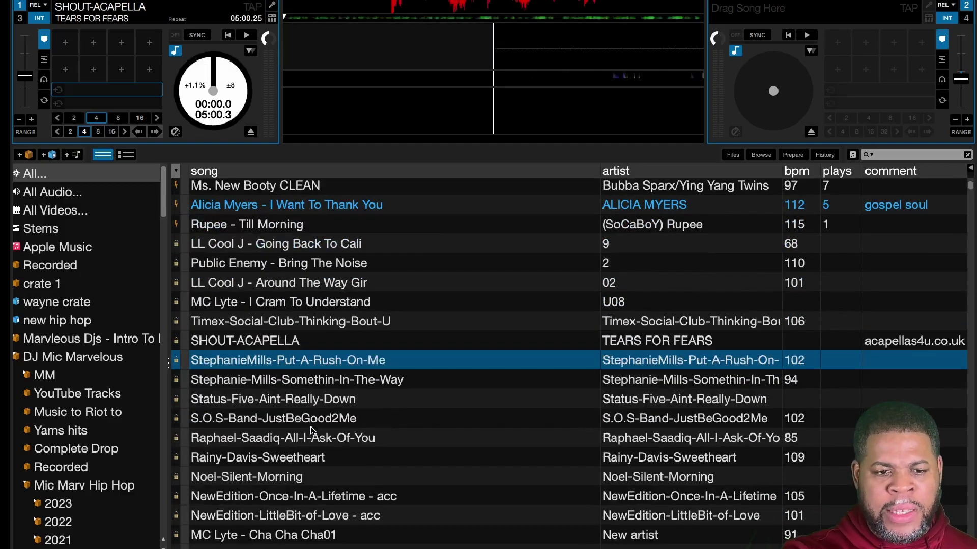
key(ctrl+Left)
key(Down)
key(Down)
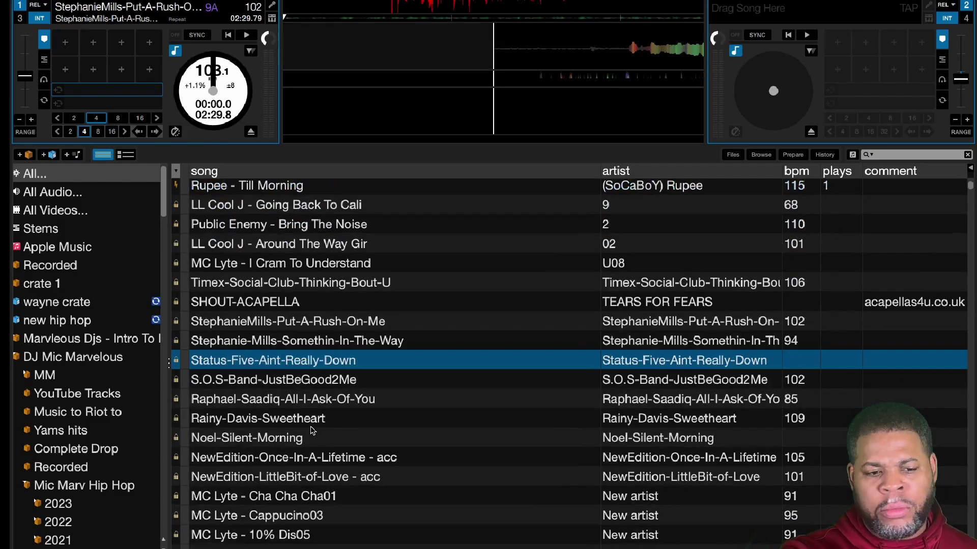
key(ctrl+Left)
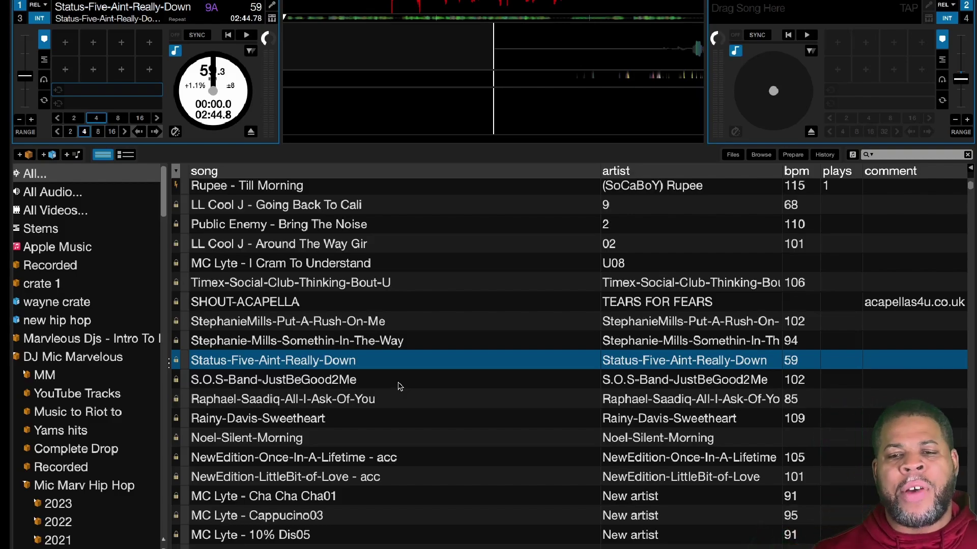
Look through the full track list and compare the status icons, from the locked tracks to the ones with other symbols
scroll(329, 365, down, 10)
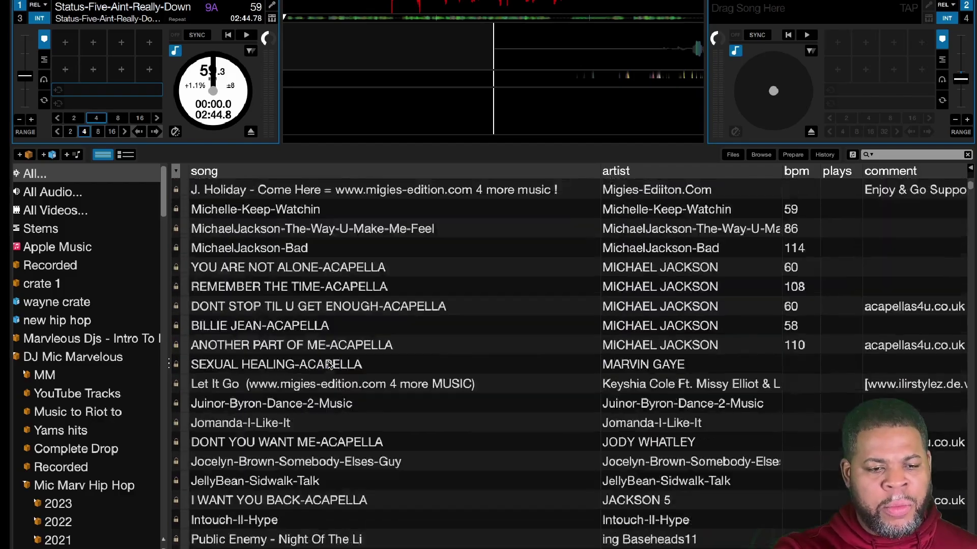
scroll(329, 365, down, 10)
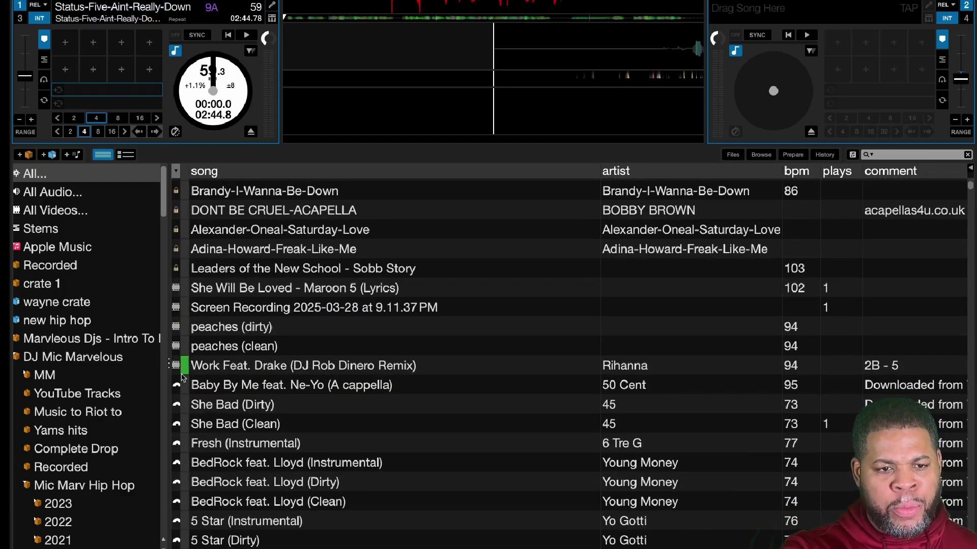
scroll(183, 379, down, 2)
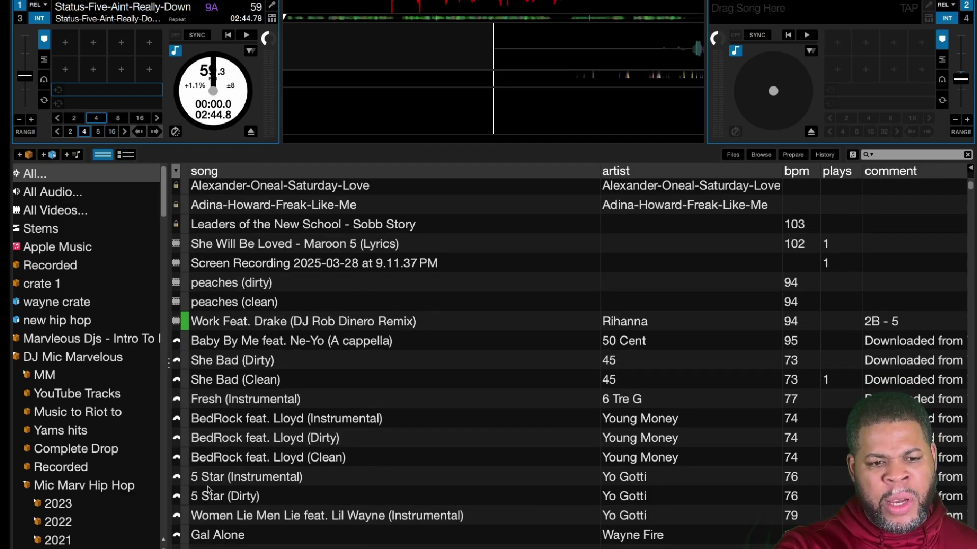
scroll(209, 489, down, 5)
scroll(209, 490, right, 3)
scroll(208, 490, right, 2)
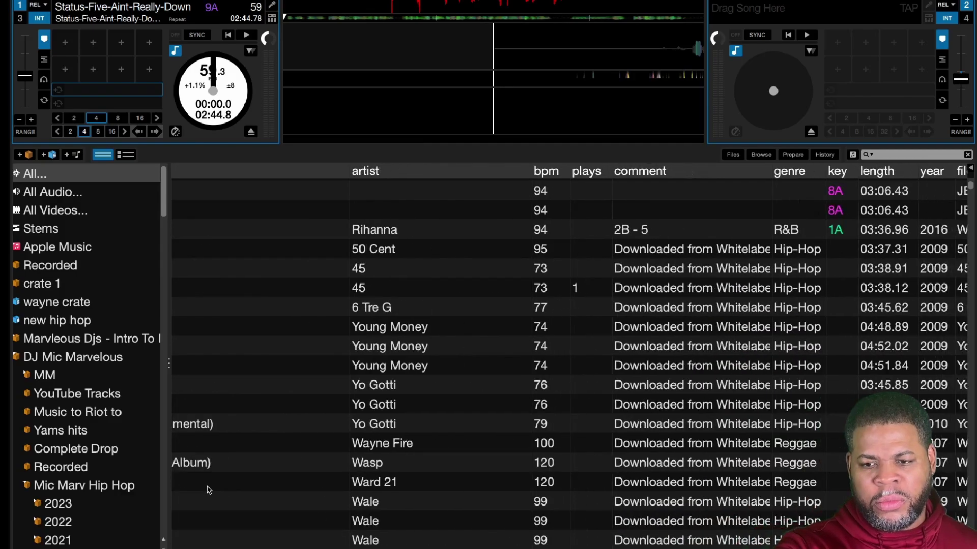
scroll(553, 315, left, 5)
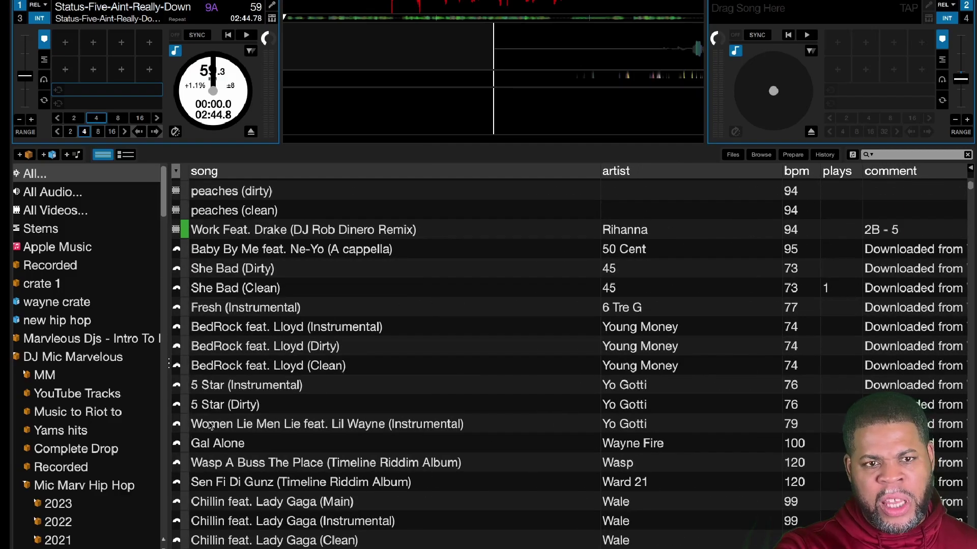
scroll(210, 425, down, 6)
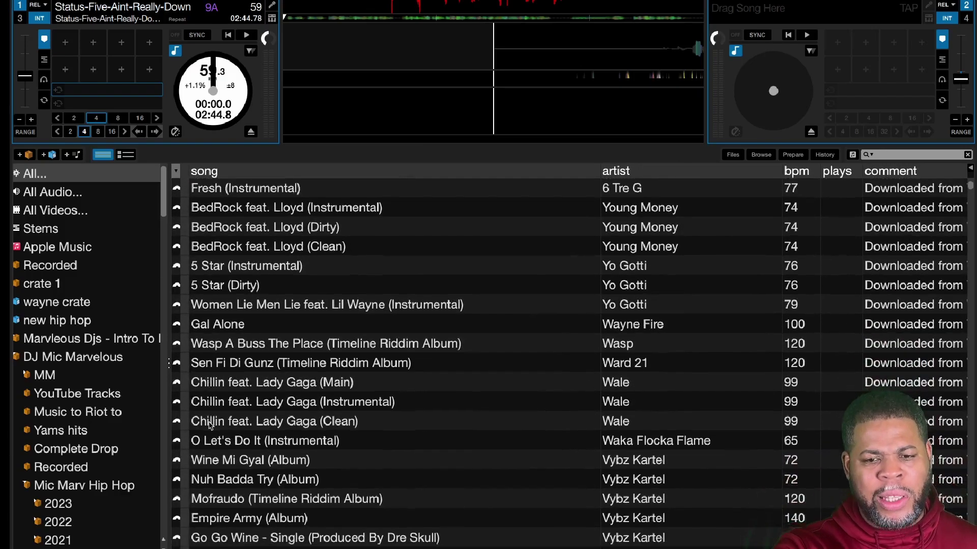
scroll(210, 425, down, 15)
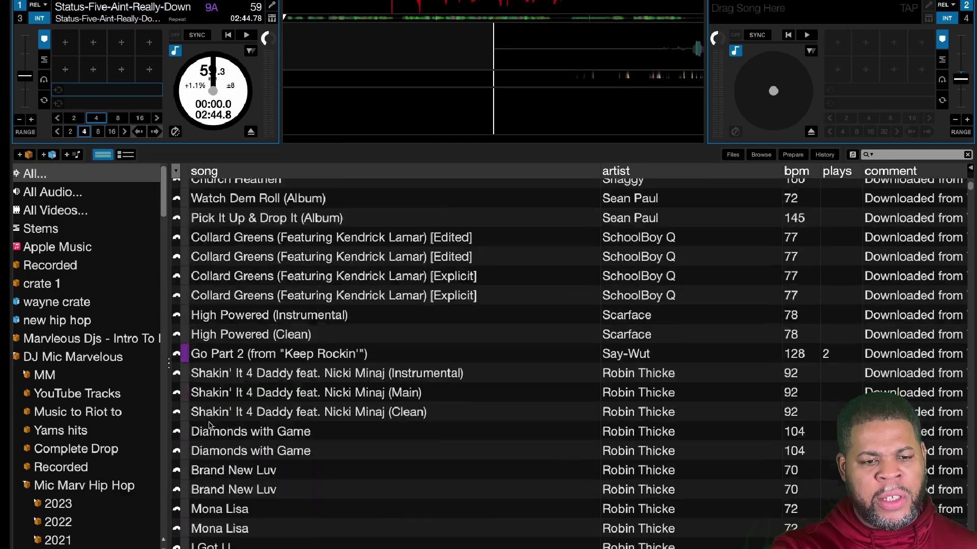
scroll(210, 425, down, 13)
scroll(211, 425, down, 13)
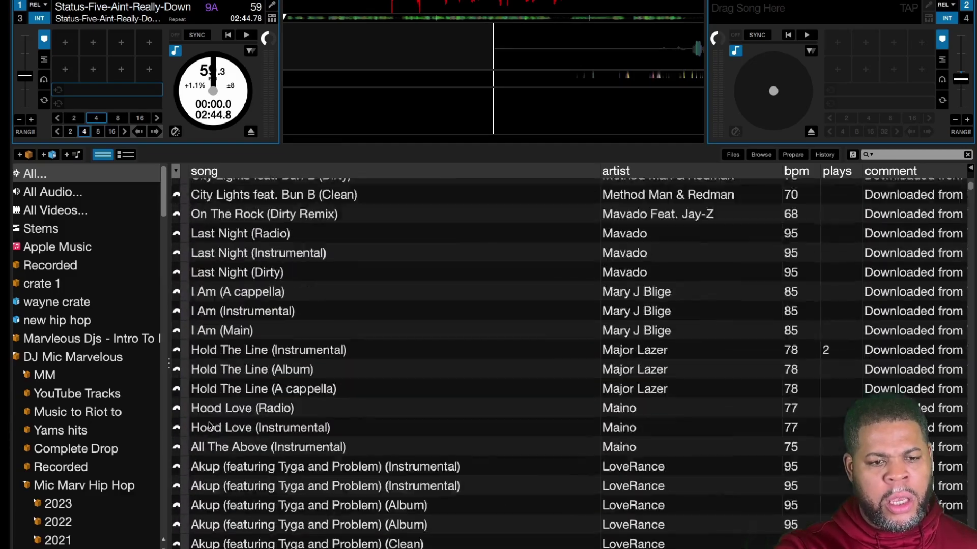
scroll(211, 425, down, 20)
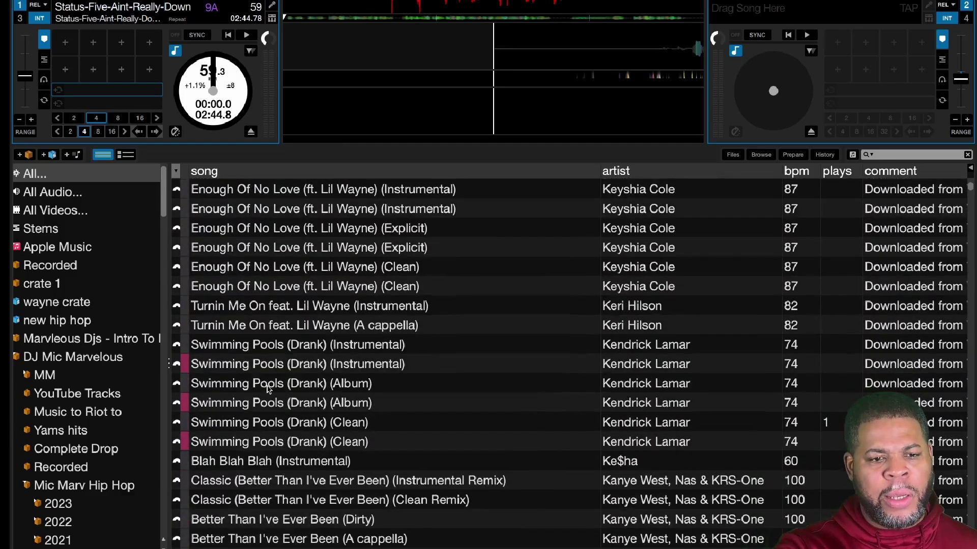
scroll(267, 390, down, 20)
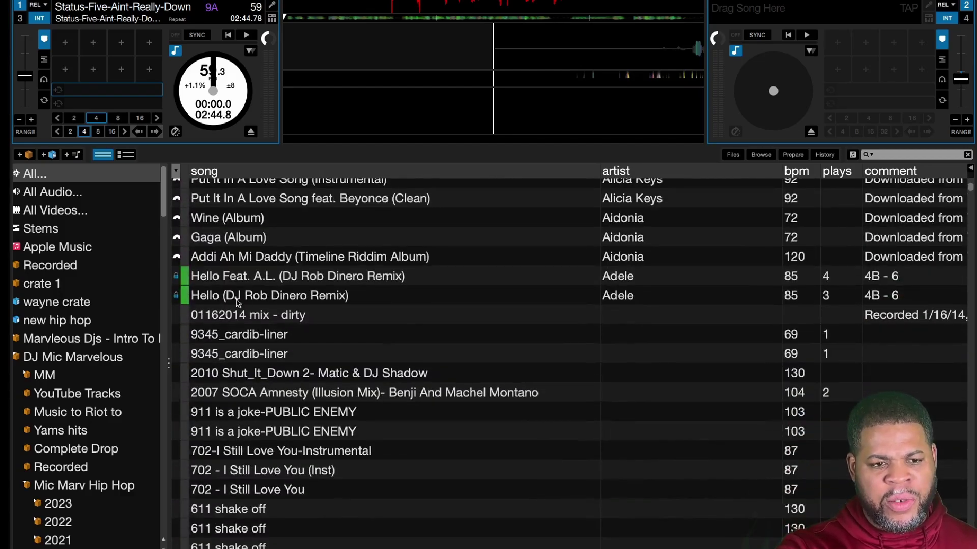
Load Adele's Hello (DJ Rob Dinero Remix), which has the blue lock icon, onto deck 1
click(279, 291)
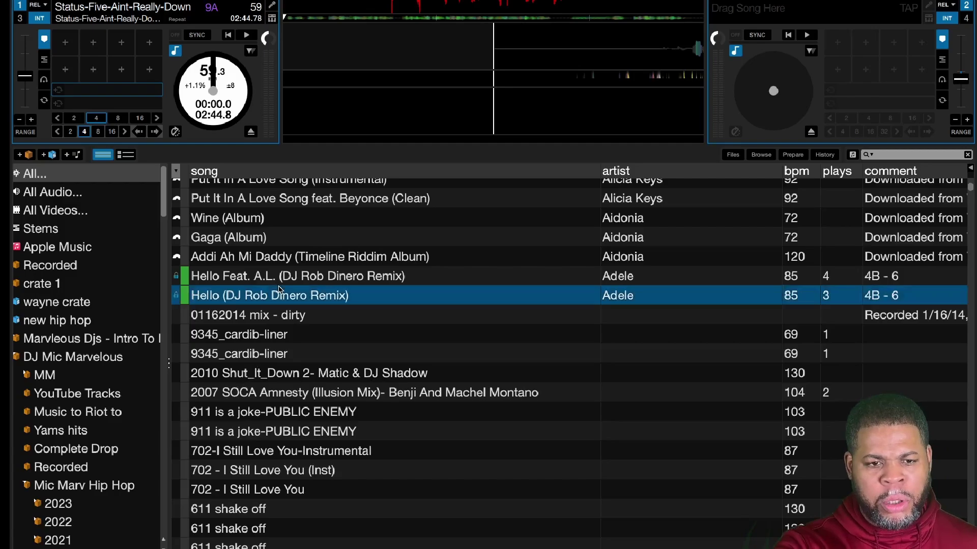
key(shift+Left)
scroll(279, 291, down, 5)
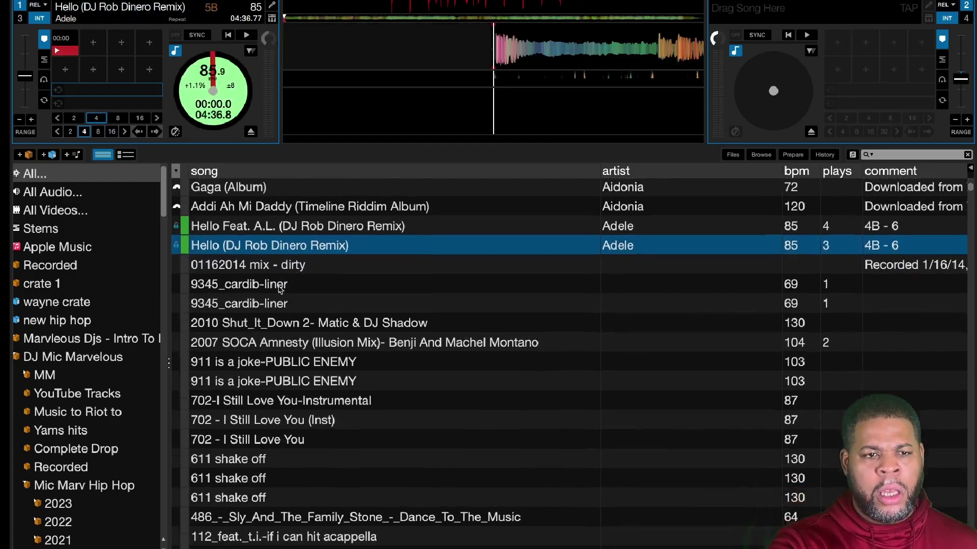
scroll(279, 291, down, 5)
scroll(279, 291, up, 15)
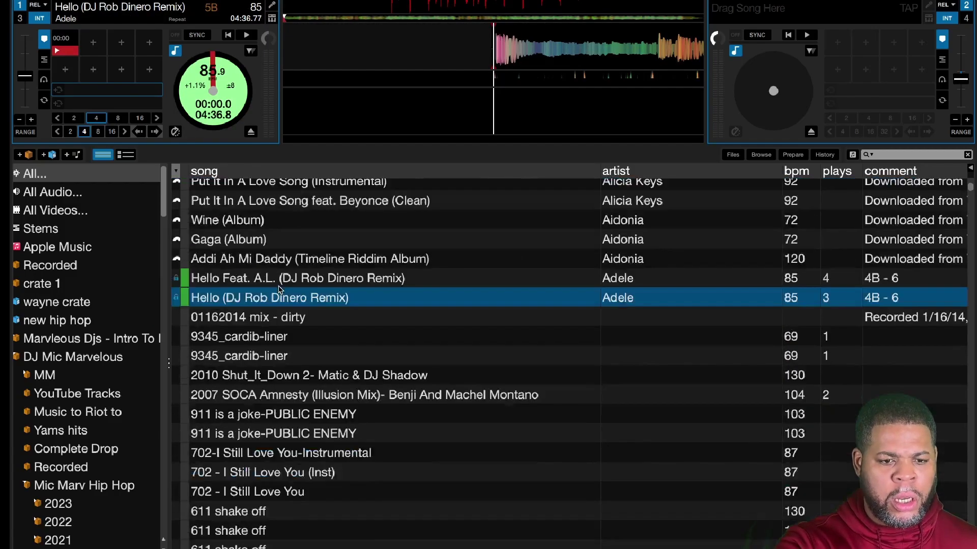
scroll(280, 291, up, 20)
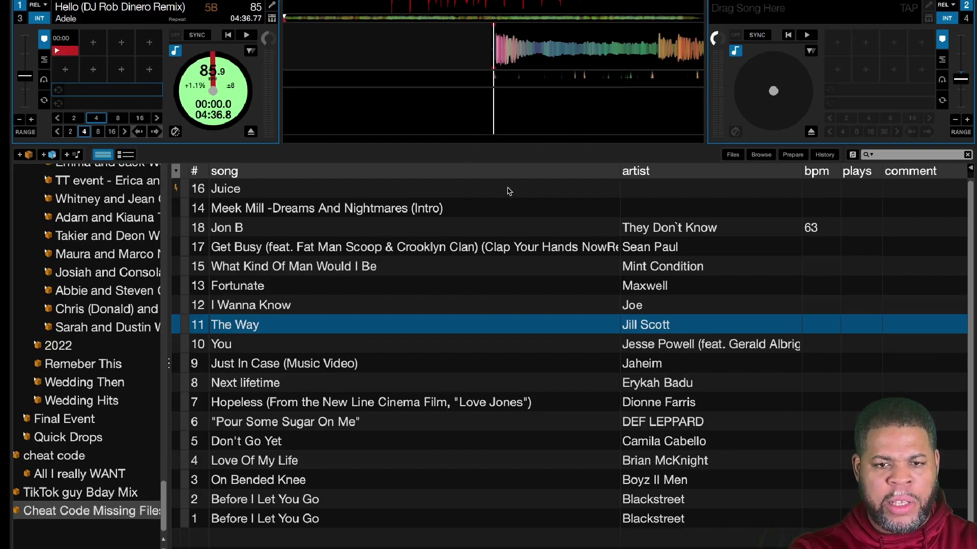
In the Cheat Code Missing Files crate, test-load Meek Mill -Dreams And Nightmares (Intro), Jon B and Get Busy onto deck 1 in turn
click(327, 229)
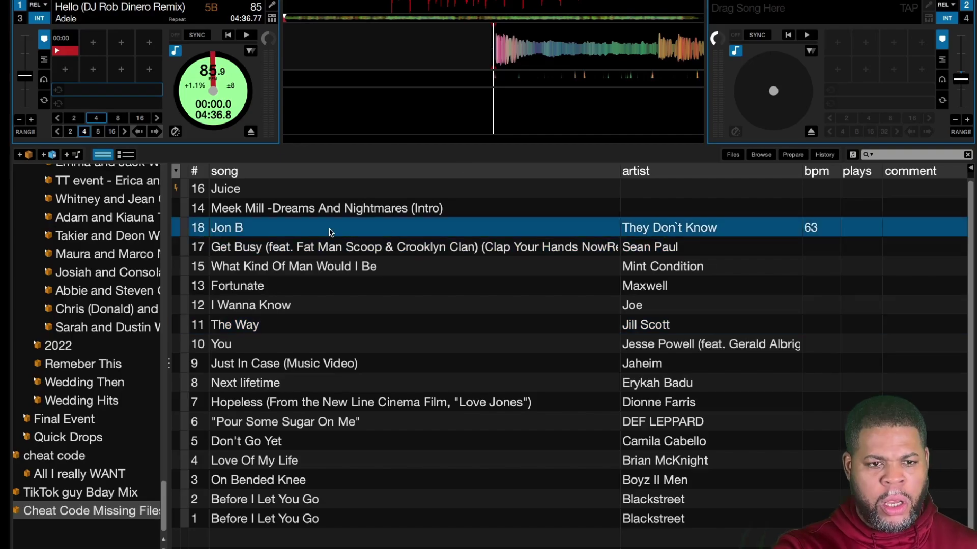
key(Up)
key(ctrl+Left)
key(Down)
key(ctrl+Left)
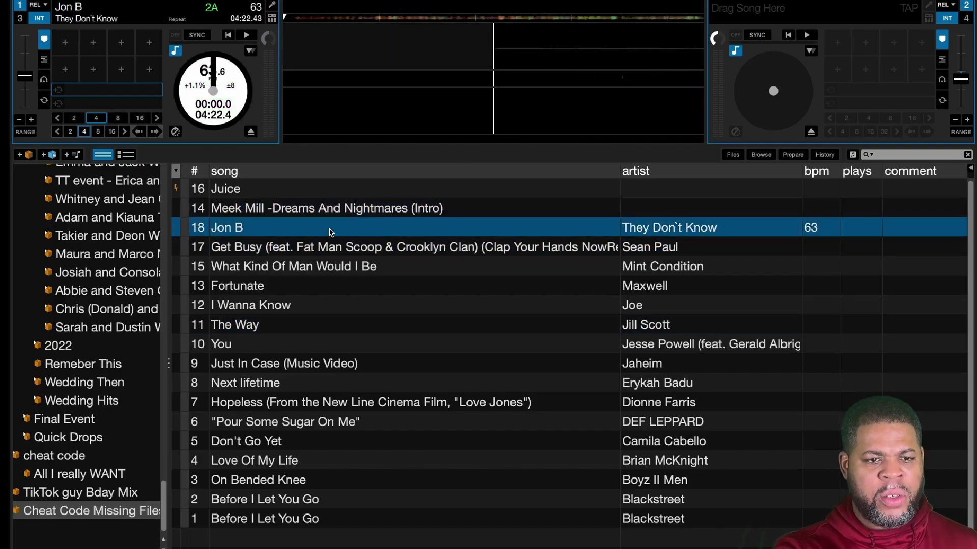
key(Down)
key(ctrl+Left)
Test-load What Kind Of Man Would I Be, Fortunate and I Wanna Know onto deck 1 in turn
key(Down)
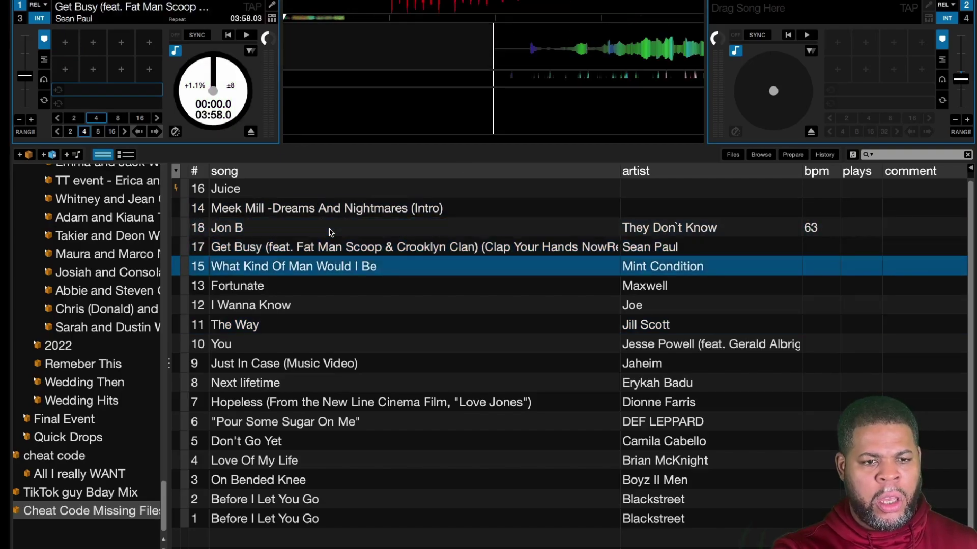
key(ctrl+Left)
key(Down)
key(ctrl+Left)
key(Down)
key(ctrl+Left)
Try to load The Way by Jill Scott and You by Jesse Powell onto deck 1
key(Down)
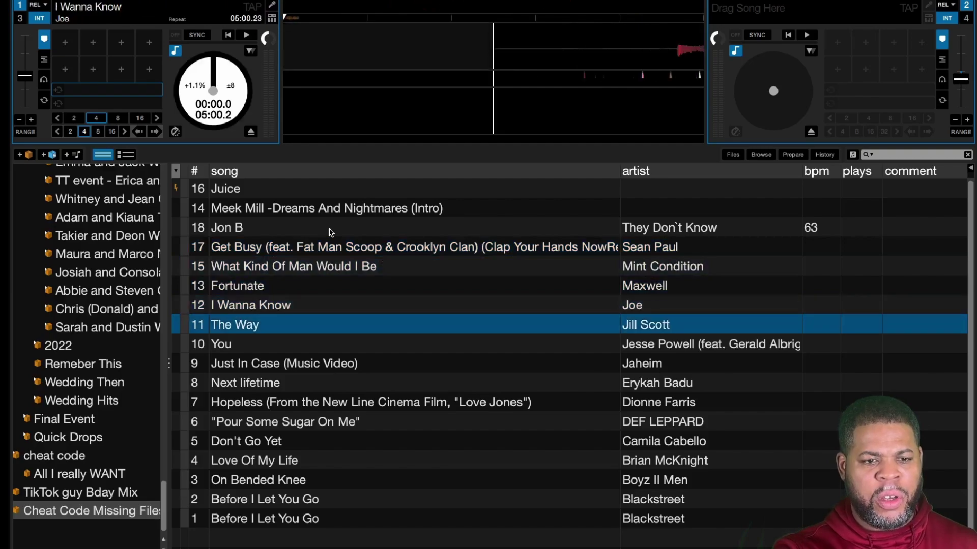
key(ctrl+Left)
key(Down)
key(ctrl+Left)
Skip Just In Case (Music Video) and test-load Next lifetime and Hopeless onto deck 1
key(Down)
key(Down)
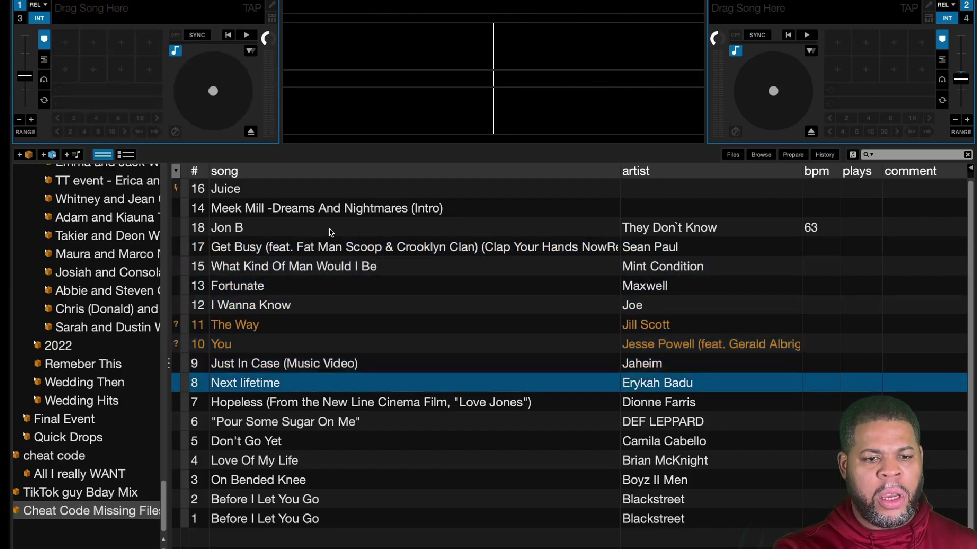
key(ctrl+Left)
key(Down)
key(ctrl+Left)
Test-load "Pour Some Sugar On Me", Don't Go Yet and Love Of My Life onto deck 1 in turn
key(Down)
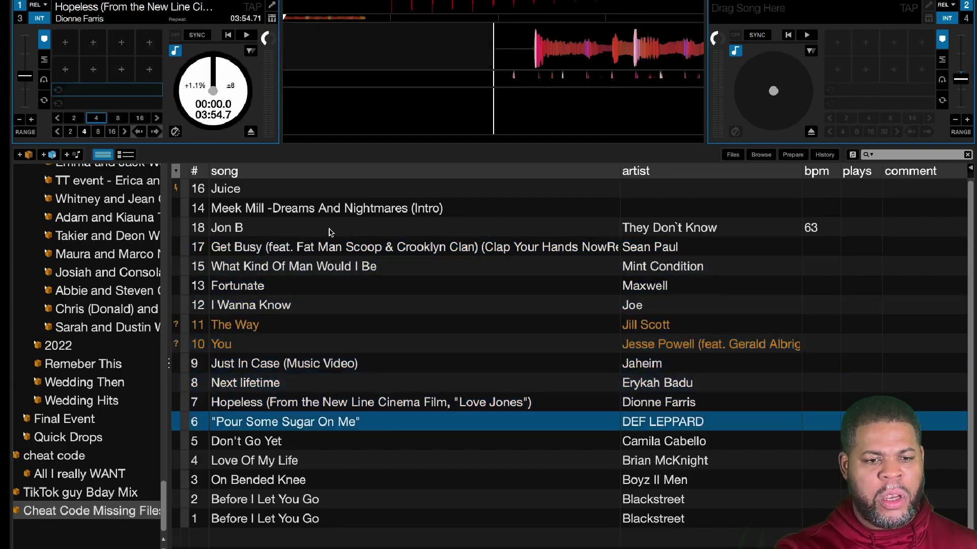
key(ctrl+Left)
key(Down)
key(ctrl+Left)
key(Down)
key(ctrl+Left)
Test-load On Bended Knee and both copies of Before I Let You Go onto deck 1 in turn
key(Down)
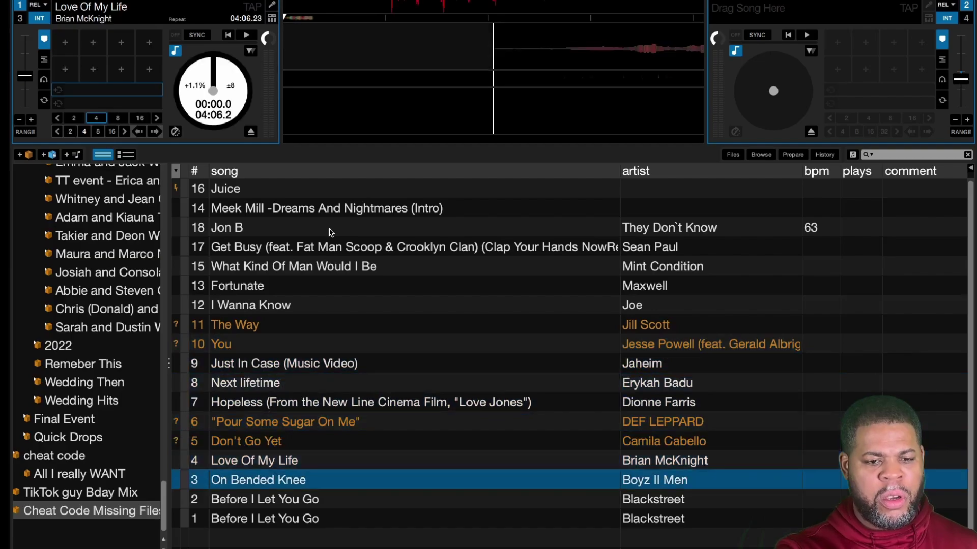
key(ctrl+Left)
key(Down)
key(ctrl+Left)
key(Down)
key(ctrl+Left)
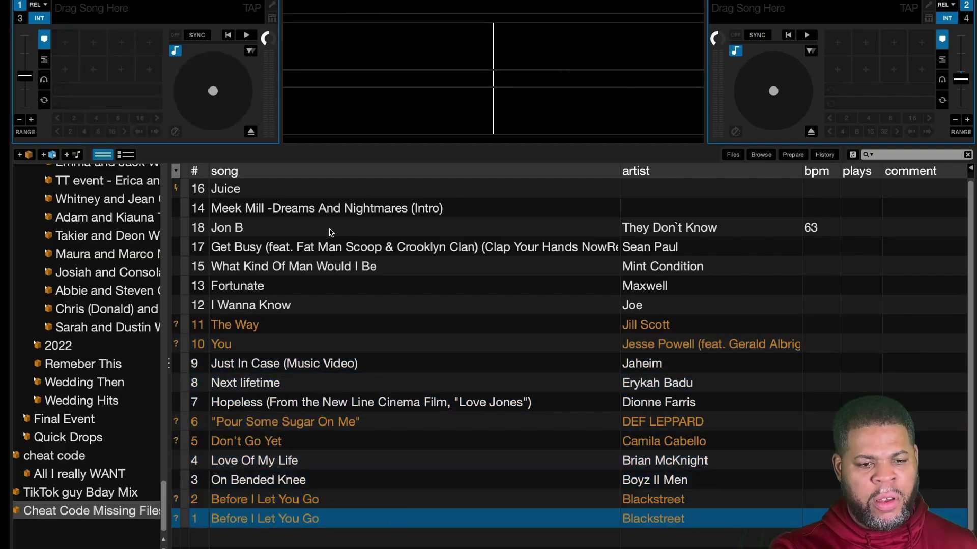
Go back up the crate and try to load Next lifetime and Hopeless onto deck 1 again
key(Up)
key(Up)
key(Up)
key(Up)
key(Up)
key(Up)
key(Up)
key(Up)
key(Down)
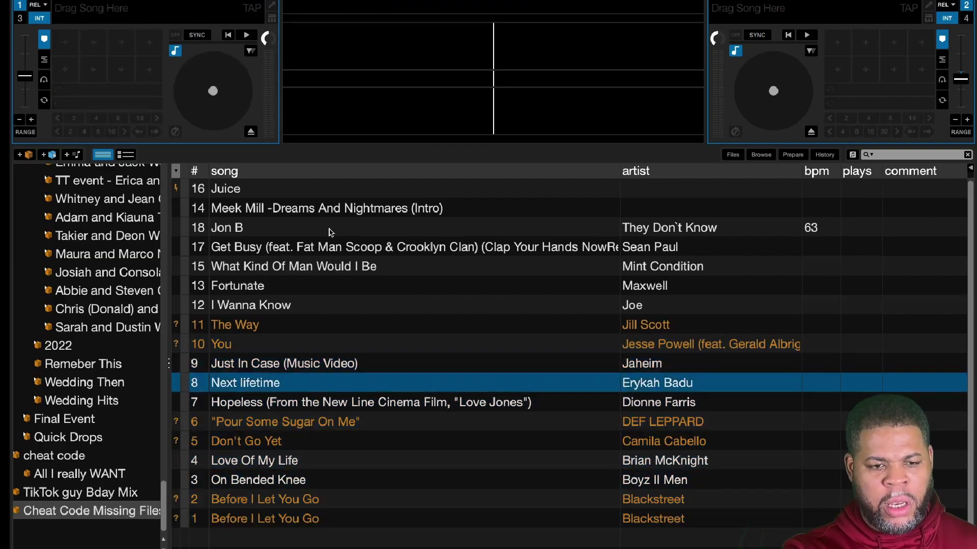
key(ctrl+Left)
key(Down)
key(ctrl+Left)
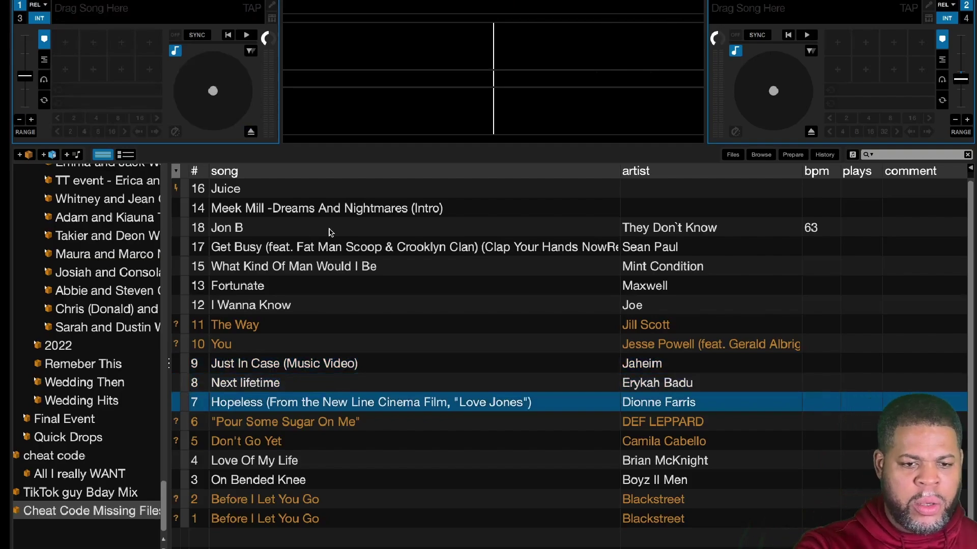
key(Up)
key(Up)
key(Up)
key(Up)
key(Up)
key(Down)
key(Down)
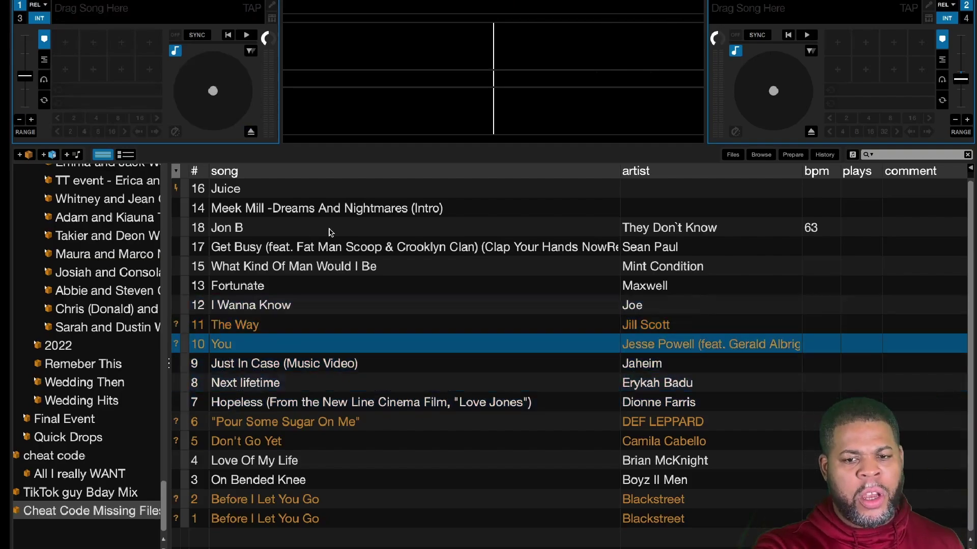
Select the tracks from The Way through the last Before I Let You Go and start Relocate Lost Files
click(250, 320)
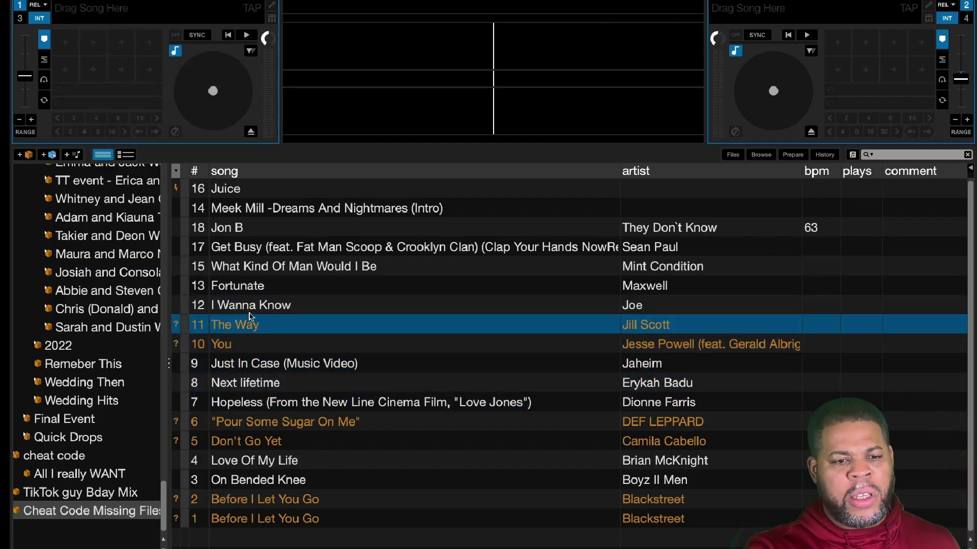
shift+click(313, 521)
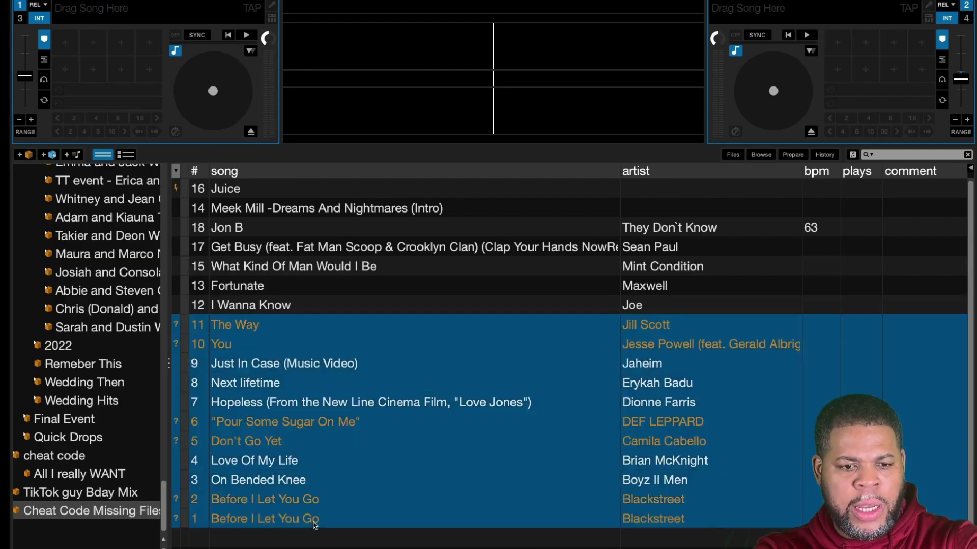
click(733, 154)
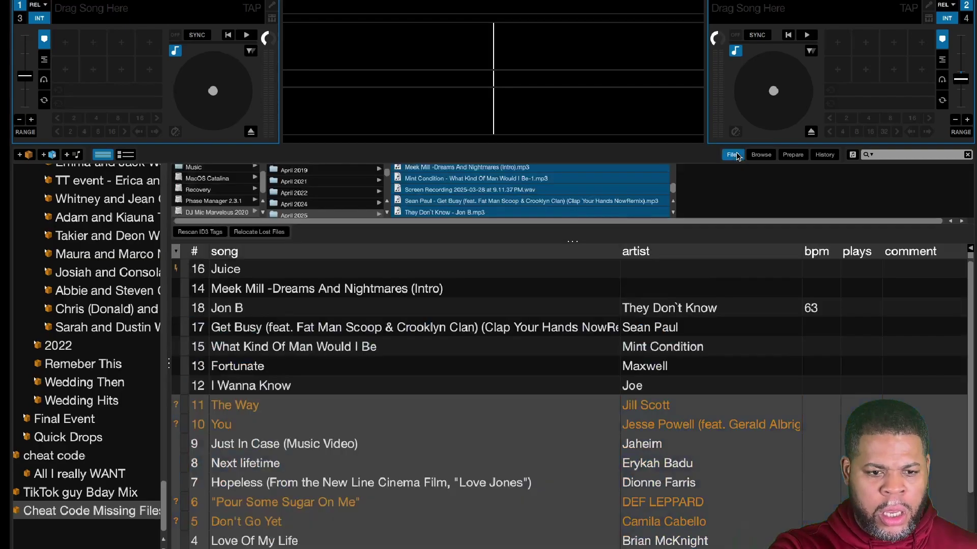
click(253, 236)
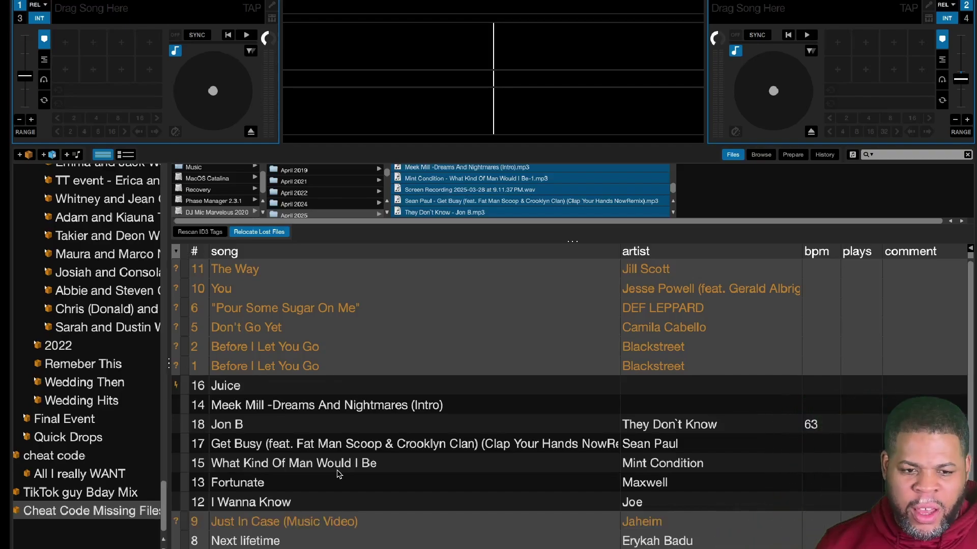
scroll(478, 399, down, 3)
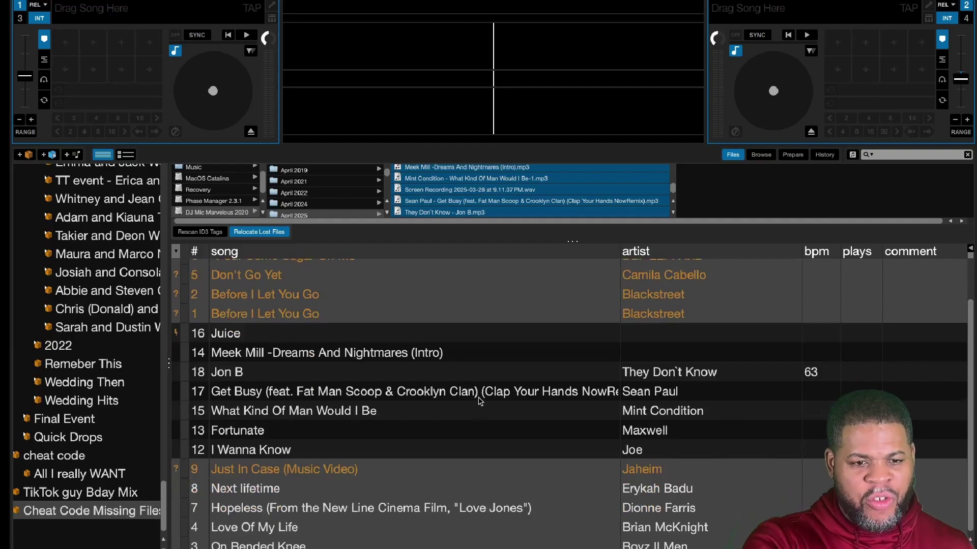
scroll(479, 401, up, 3)
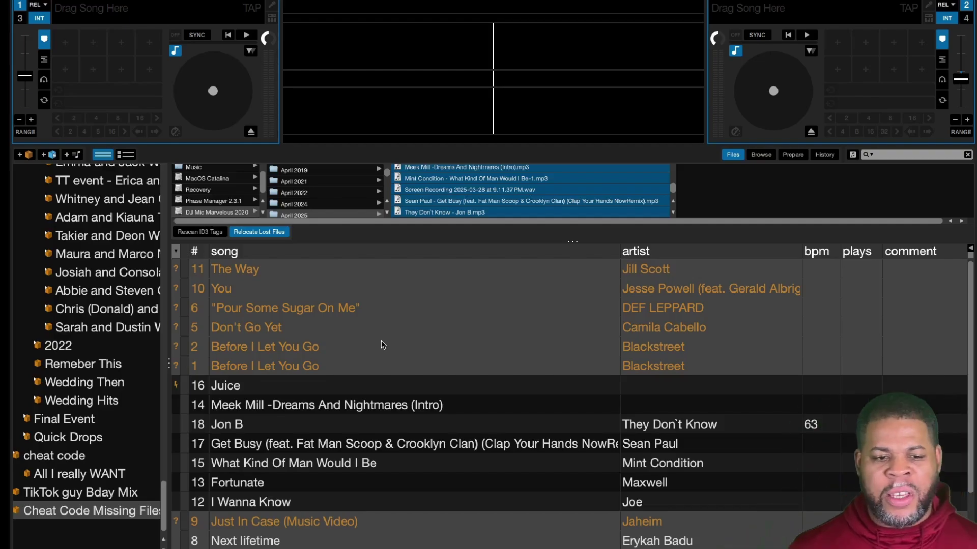
Remove the track Juice from the Cheat Code Missing Files crate
scroll(381, 340, down, 3)
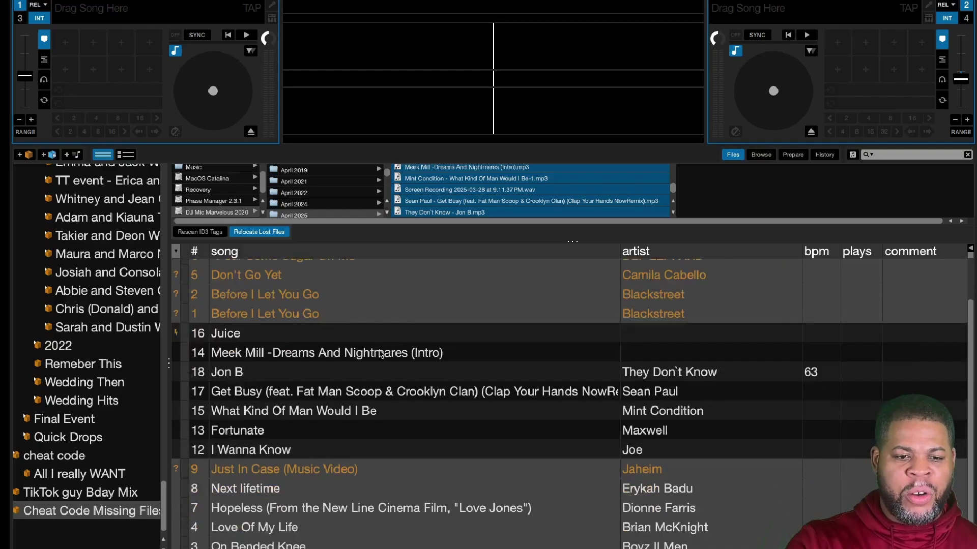
scroll(371, 429, up, 3)
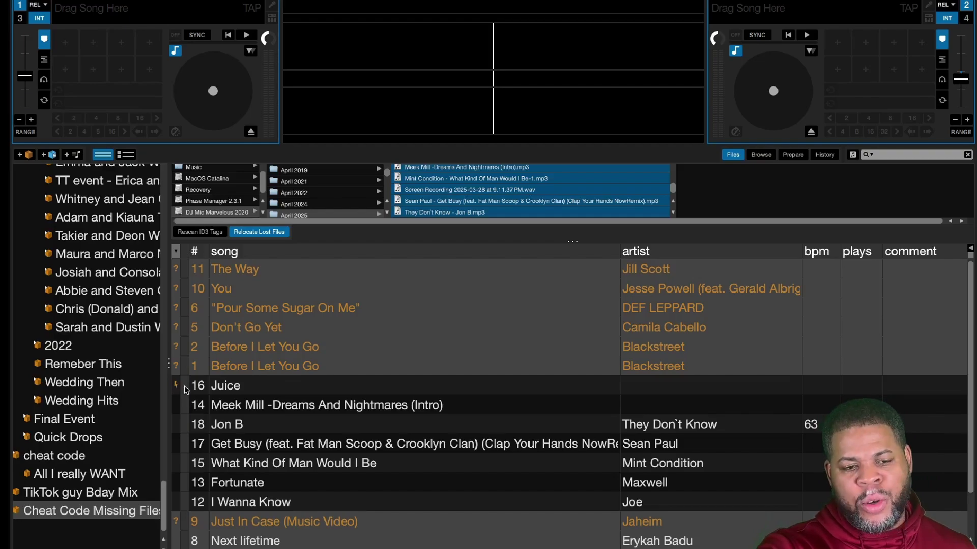
click(257, 390)
key(Delete)
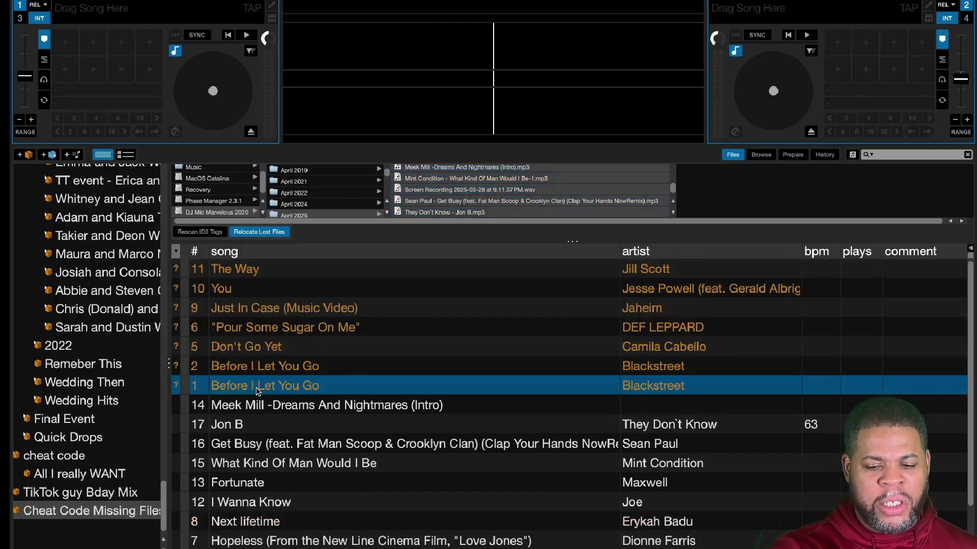
Refresh the track list by switching to the TikTok guy Bday Mix crate and back to Cheat Code Missing Files, selecting You
click(92, 496)
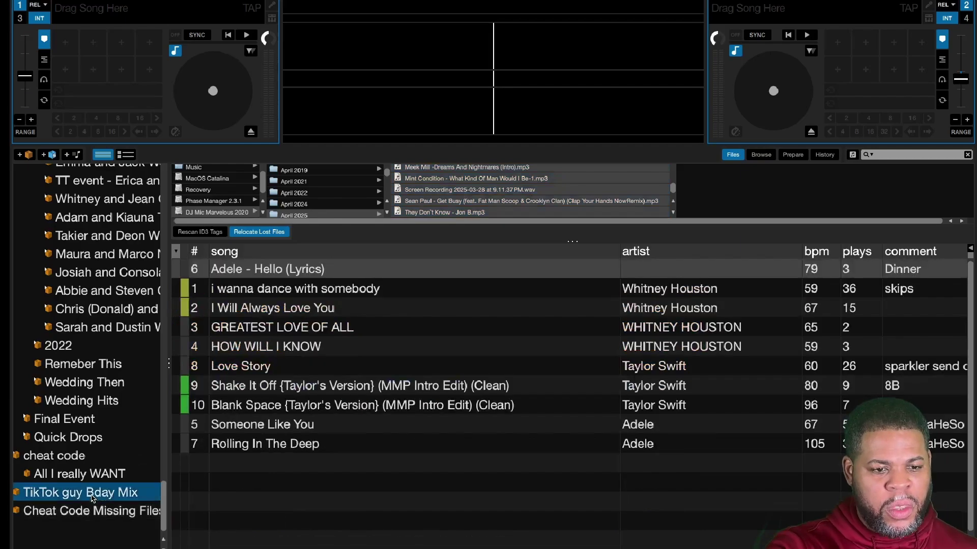
click(99, 509)
click(224, 283)
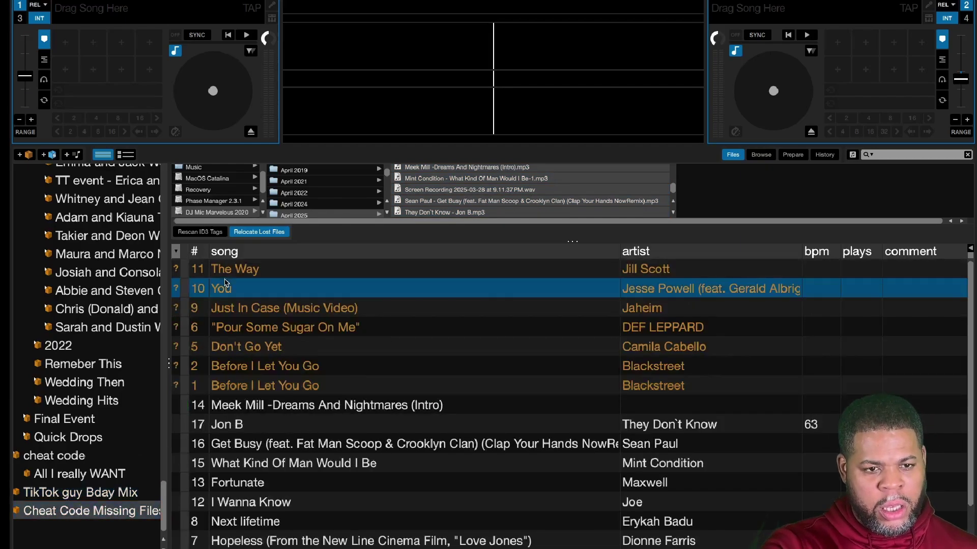
Go through the crate's tracks from The Way down to Fortunate and back up to You, examining which are marked missing
key(Down)
key(Up)
key(Up)
key(Down)
key(Down)
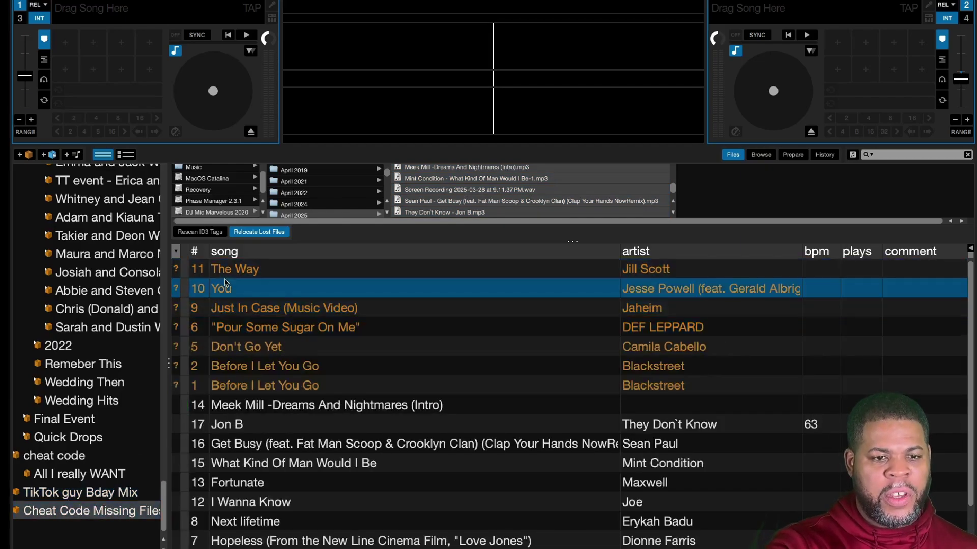
key(Down)
key(Down)
key(Down)
key(Down)
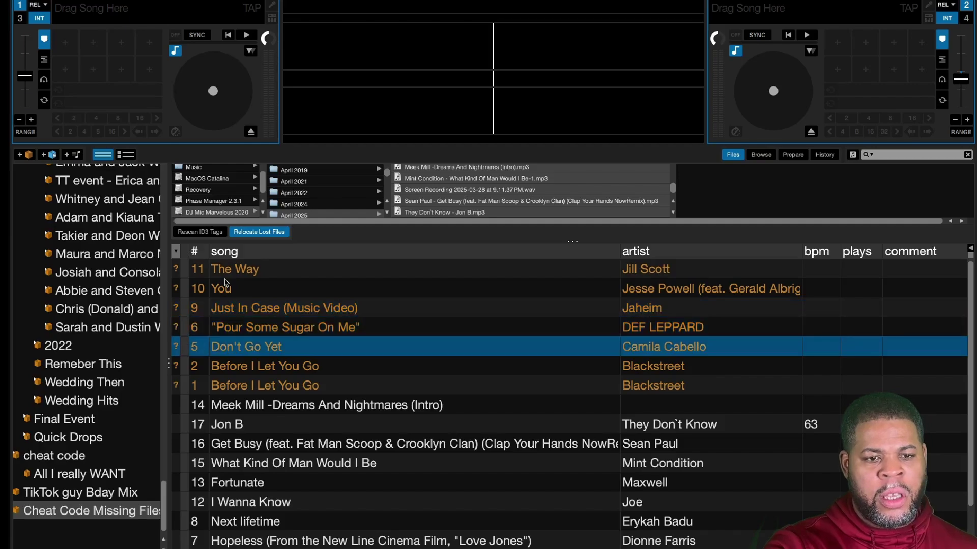
key(Down)
key(Down)
key(Down)
key(Down)
key(Down)
key(Down)
key(Down)
key(Down)
key(Down)
key(Down)
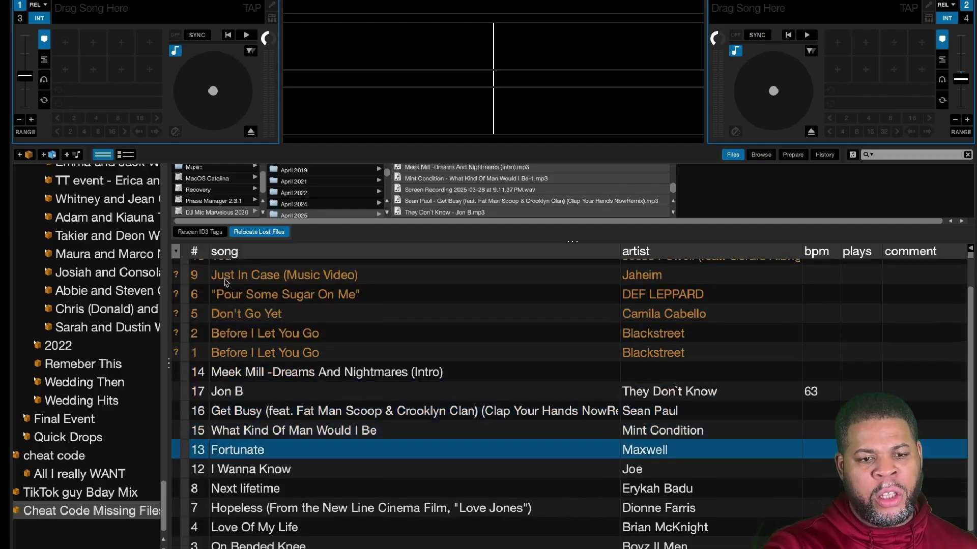
key(Up)
key(Up)
key(Up)
key(Up)
key(Up)
key(Up)
key(Up)
key(Up)
key(Up)
key(Up)
key(Up)
key(Up)
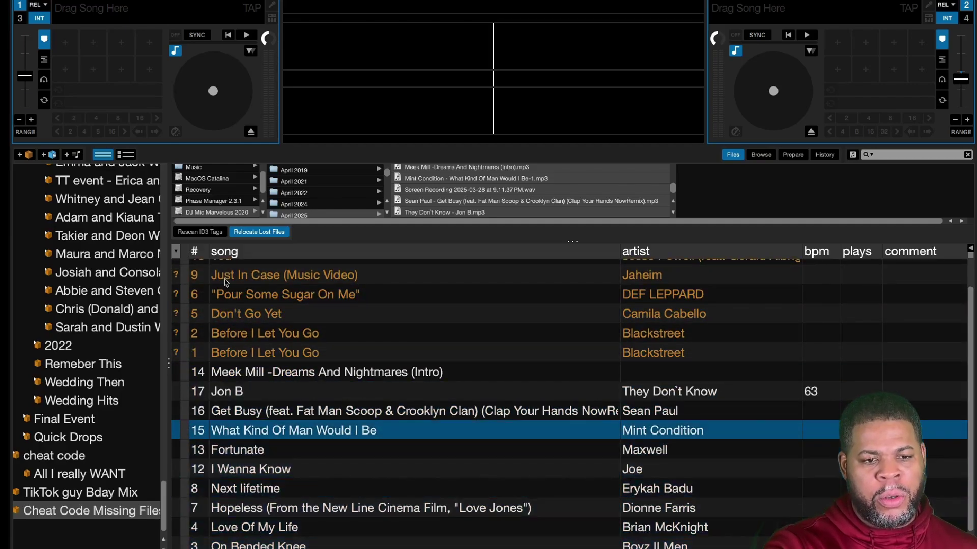
key(Up)
key(Up)
key(Up)
key(Up)
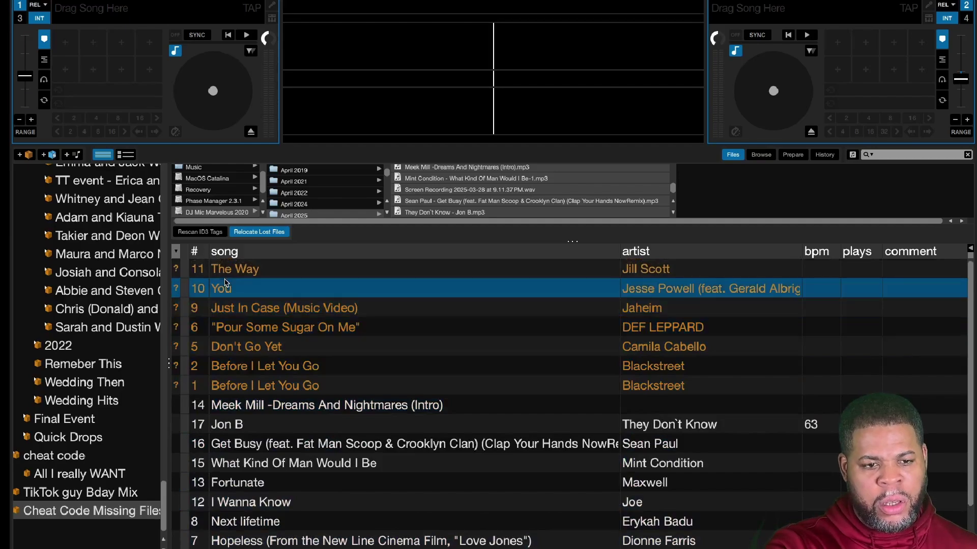